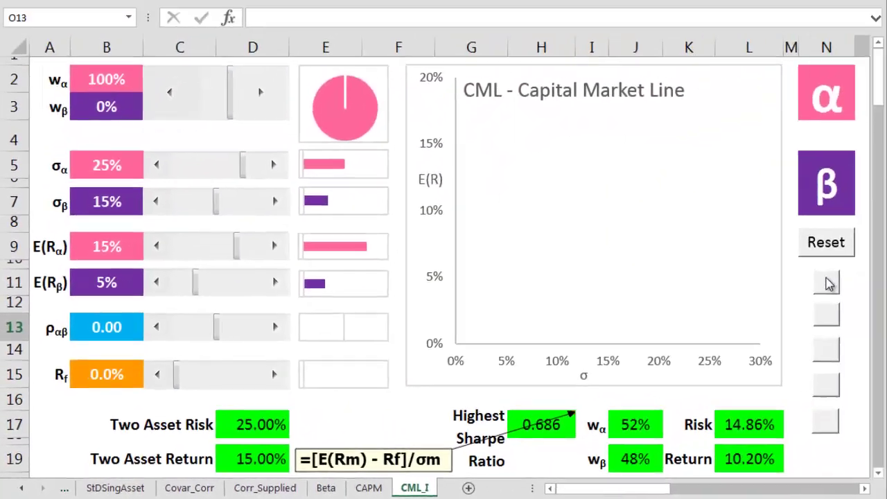
Step: Plot the orange risk-free point and raise Rf from 0.0% to 2.0%
{"action": "left_click", "coordinate": [829, 287]}
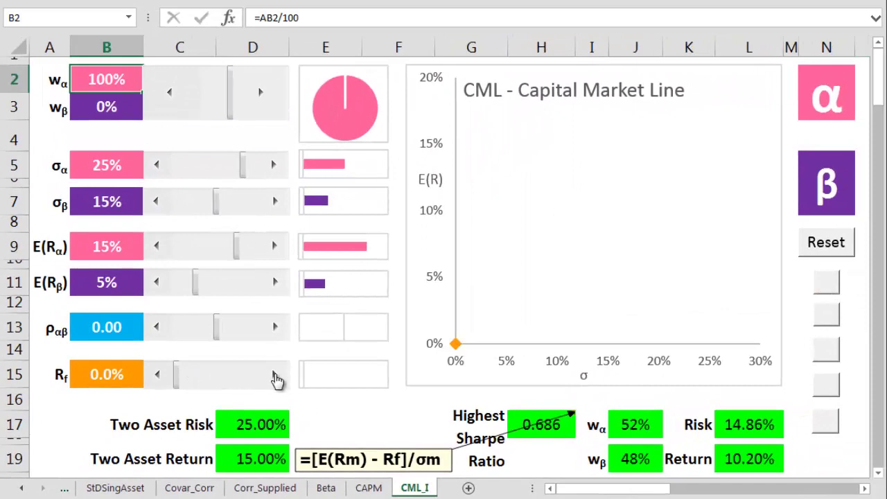
{"action": "left_click", "coordinate": [275, 376]}
{"action": "left_click", "coordinate": [275, 376]}
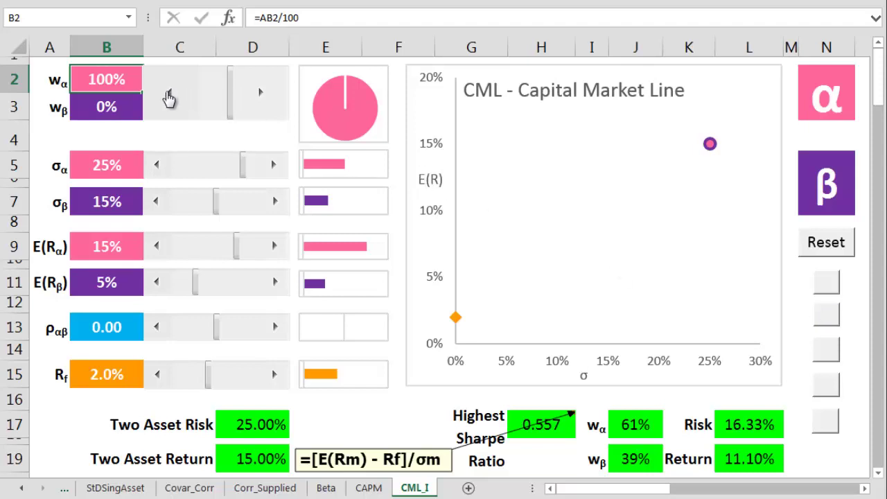
Step: Lower the w_α weight to 0%, so β gets 100% and the portfolio sits at 15% σ, 5% E(R)
{"action": "left_click_drag", "start_coordinate": [169, 99], "coordinate": [169, 99]}
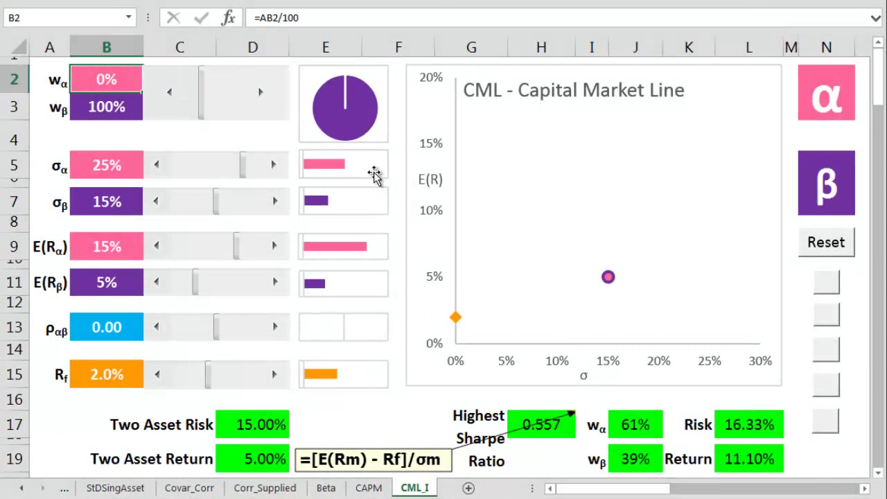
Step: Draw the two-asset frontier, then raise α's risk to 30%, lower β's risk and raise both returns
{"action": "left_click", "coordinate": [828, 356]}
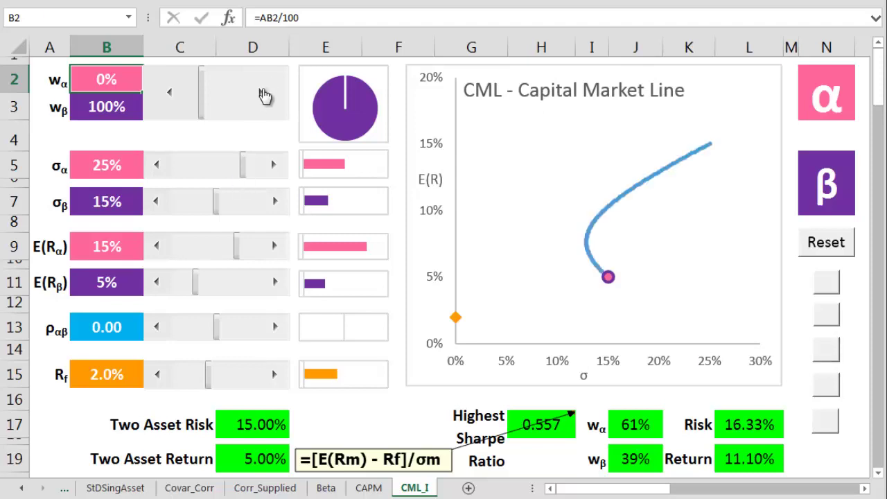
{"action": "left_click_drag", "start_coordinate": [262, 92], "coordinate": [264, 95]}
{"action": "left_click", "coordinate": [273, 168]}
{"action": "left_click", "coordinate": [156, 202]}
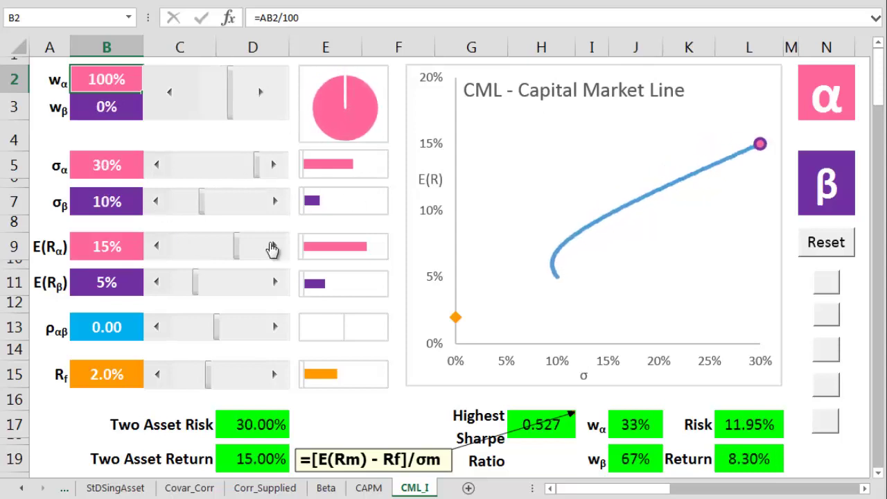
{"action": "left_click", "coordinate": [274, 246]}
{"action": "left_click", "coordinate": [274, 282]}
Step: Restore both assets' risk and return inputs, with α's risk back at 25%
{"action": "left_click", "coordinate": [156, 166]}
{"action": "left_click_drag", "start_coordinate": [274, 201], "coordinate": [274, 200]}
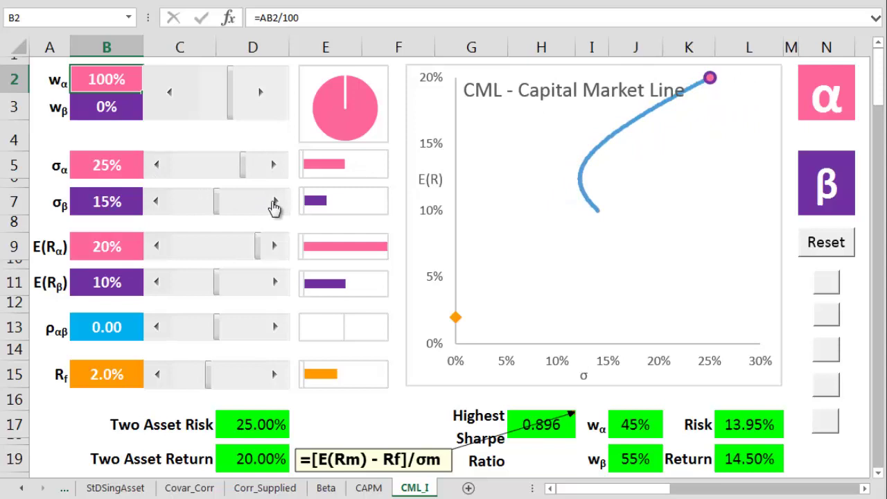
{"action": "left_click_drag", "start_coordinate": [156, 246], "coordinate": [156, 246]}
{"action": "left_click_drag", "start_coordinate": [156, 282], "coordinate": [156, 282]}
{"action": "left_click_drag", "start_coordinate": [273, 167], "coordinate": [272, 169]}
{"action": "left_click_drag", "start_coordinate": [156, 202], "coordinate": [155, 202]}
Step: Tweak the asset inputs once more to reshape the frontier, then restore all four scrollbars
{"action": "left_click", "coordinate": [274, 246]}
{"action": "left_click", "coordinate": [274, 282]}
{"action": "left_click_drag", "start_coordinate": [157, 165], "coordinate": [156, 165]}
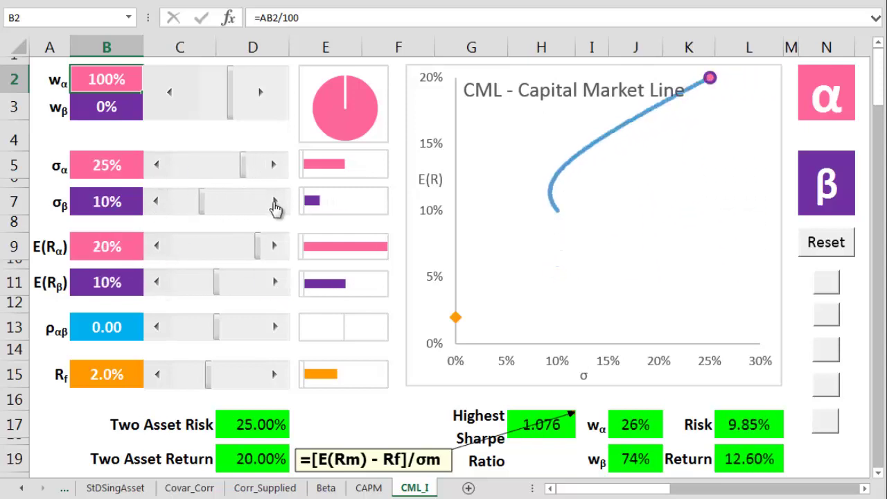
{"action": "left_click_drag", "start_coordinate": [274, 201], "coordinate": [274, 201]}
{"action": "left_click_drag", "start_coordinate": [155, 246], "coordinate": [156, 246]}
{"action": "left_click_drag", "start_coordinate": [156, 282], "coordinate": [155, 281]}
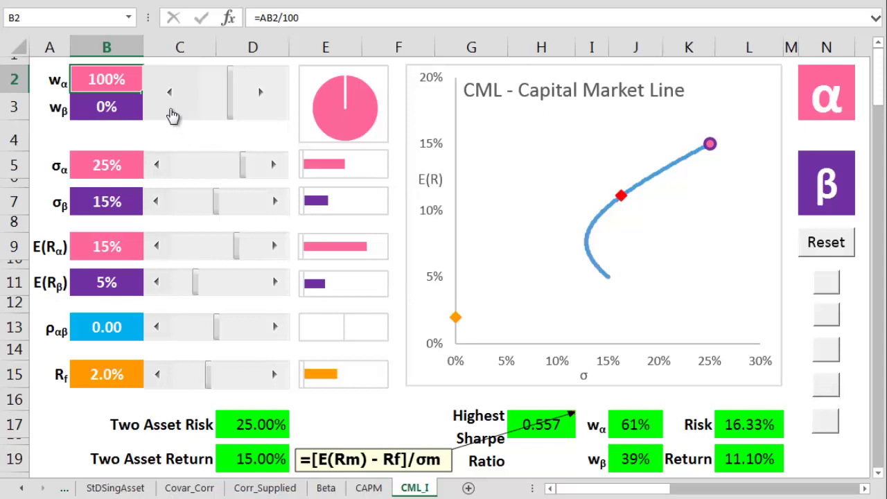
Step: Set w_α to 61% to reach the max-Sharpe point, then vary Rf and reset it to 2.0%
{"action": "left_click", "coordinate": [169, 93]}
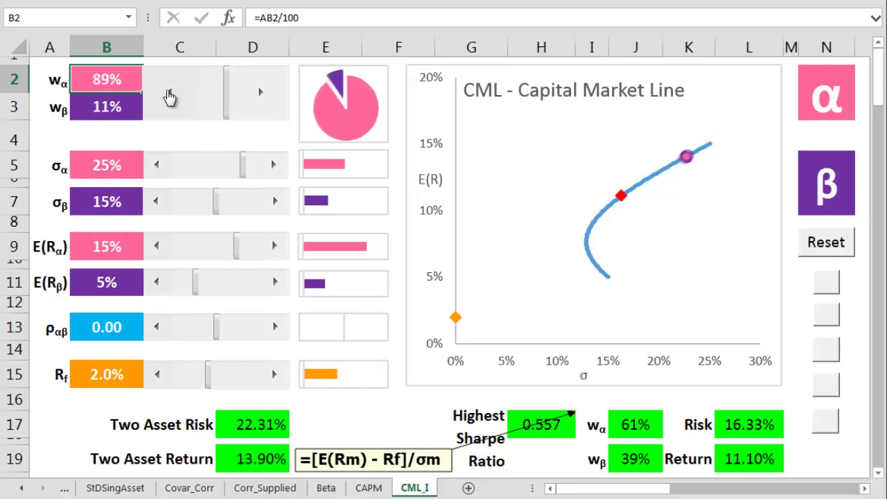
{"action": "left_click_drag", "start_coordinate": [169, 93], "coordinate": [169, 93]}
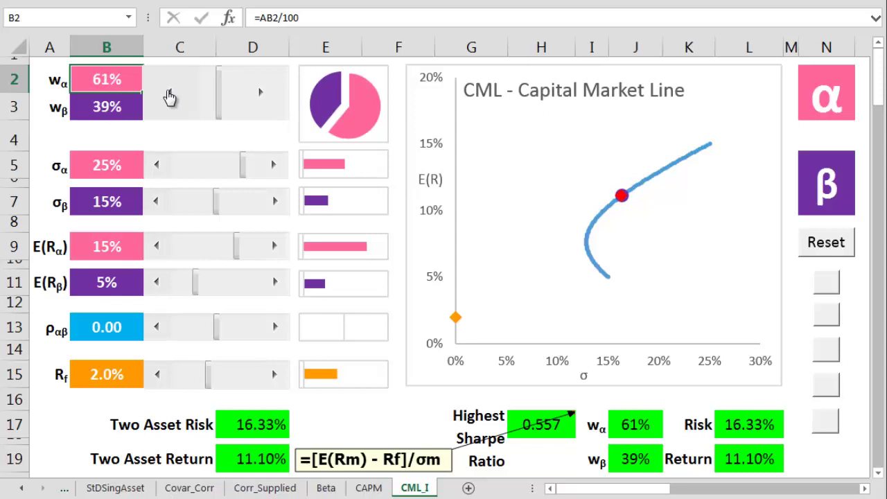
{"action": "left_click_drag", "start_coordinate": [275, 378], "coordinate": [275, 379]}
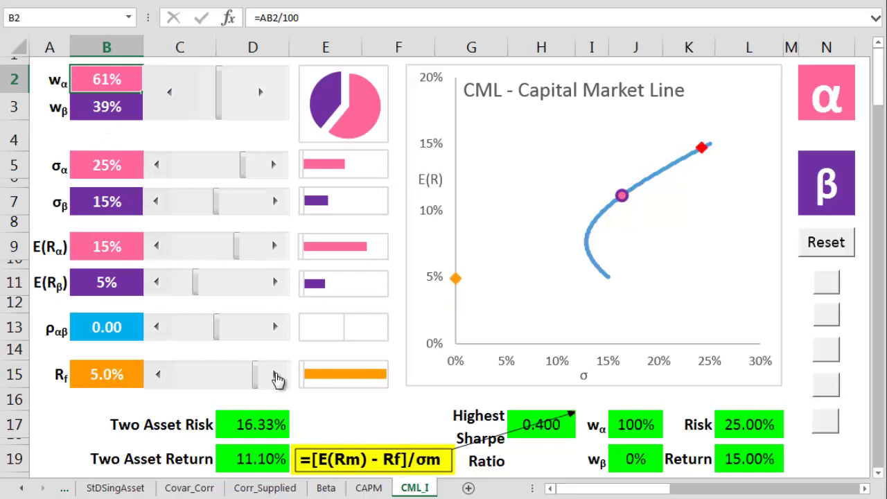
{"action": "left_click_drag", "start_coordinate": [157, 378], "coordinate": [157, 378]}
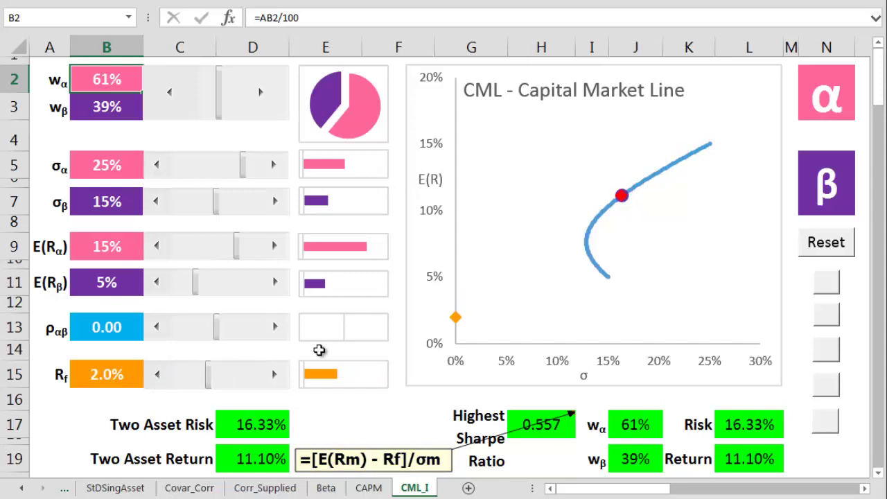
{"action": "left_click", "coordinate": [826, 422]}
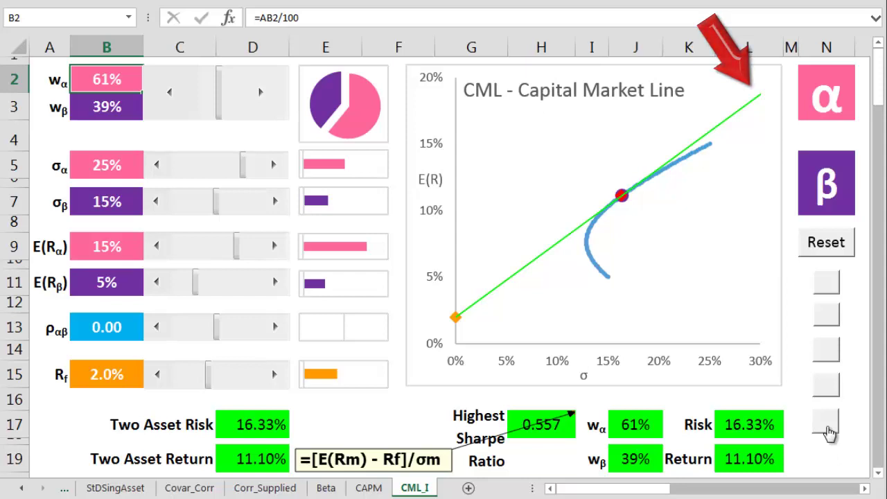
{"action": "left_click", "coordinate": [157, 375]}
{"action": "left_click", "coordinate": [157, 375]}
{"action": "left_click", "coordinate": [157, 375]}
{"action": "left_click_drag", "start_coordinate": [158, 375], "coordinate": [157, 375]}
{"action": "left_click_drag", "start_coordinate": [275, 379], "coordinate": [275, 379]}
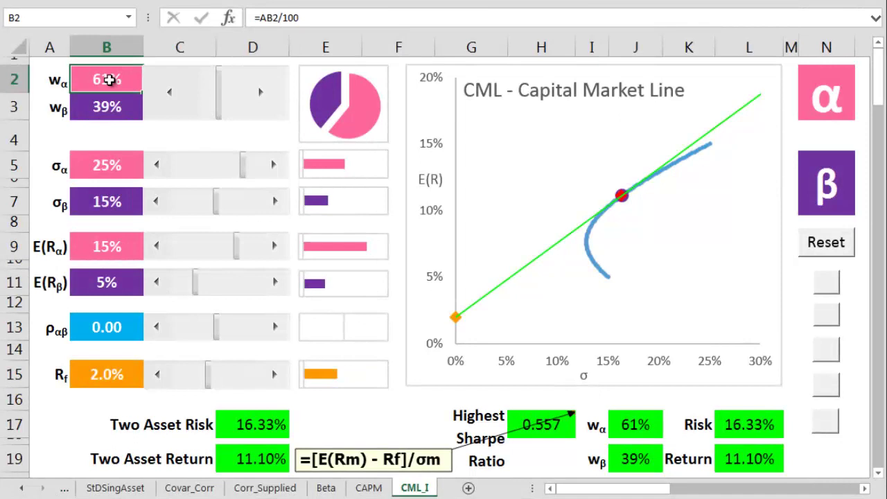
{"action": "left_click", "coordinate": [275, 327]}
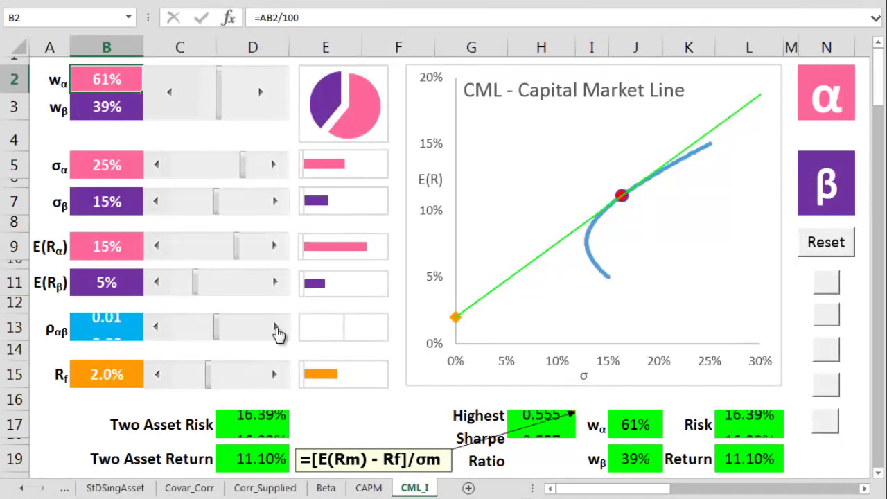
{"action": "left_click_drag", "start_coordinate": [275, 326], "coordinate": [275, 327]}
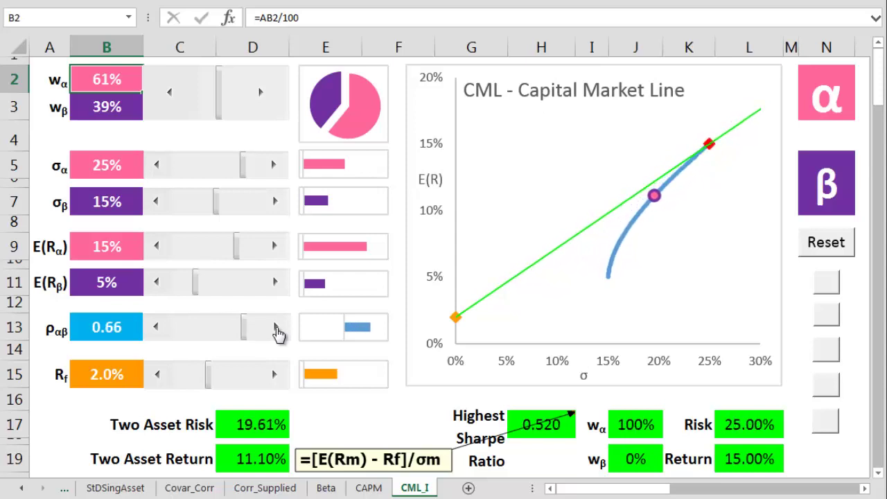
{"action": "left_click_drag", "start_coordinate": [277, 332], "coordinate": [277, 332]}
{"action": "left_click_drag", "start_coordinate": [158, 332], "coordinate": [158, 333]}
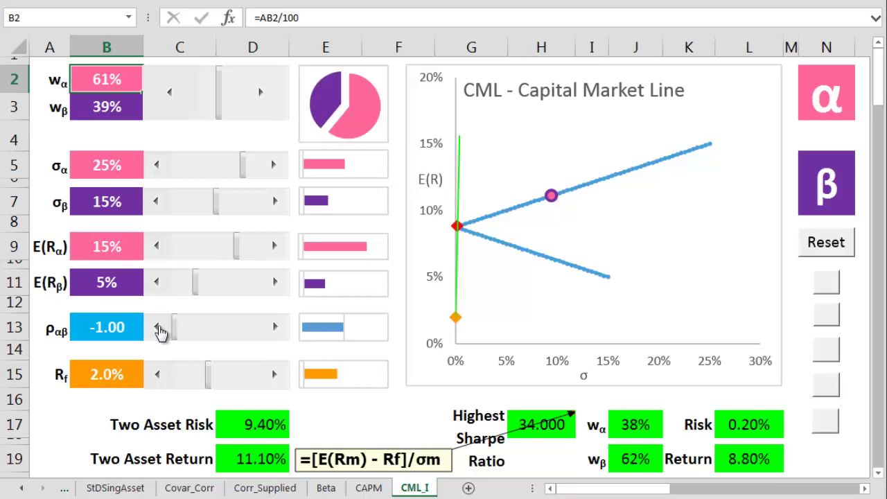
{"action": "left_click_drag", "start_coordinate": [275, 331], "coordinate": [277, 332]}
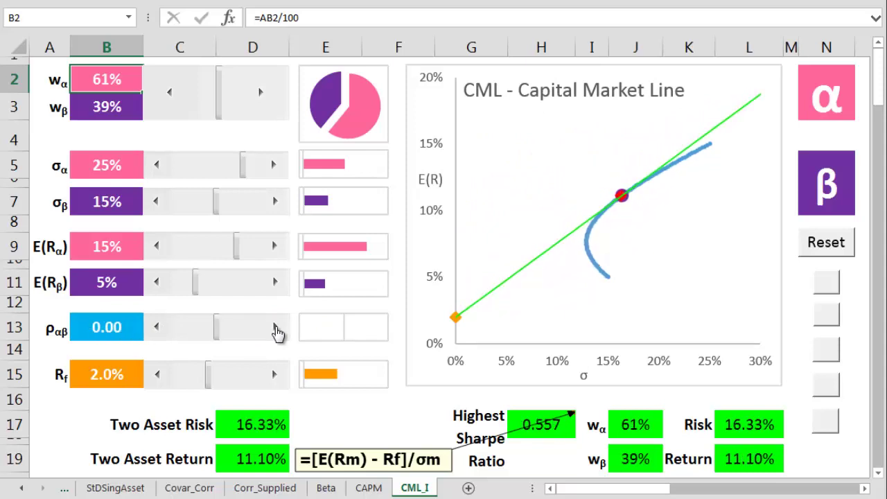